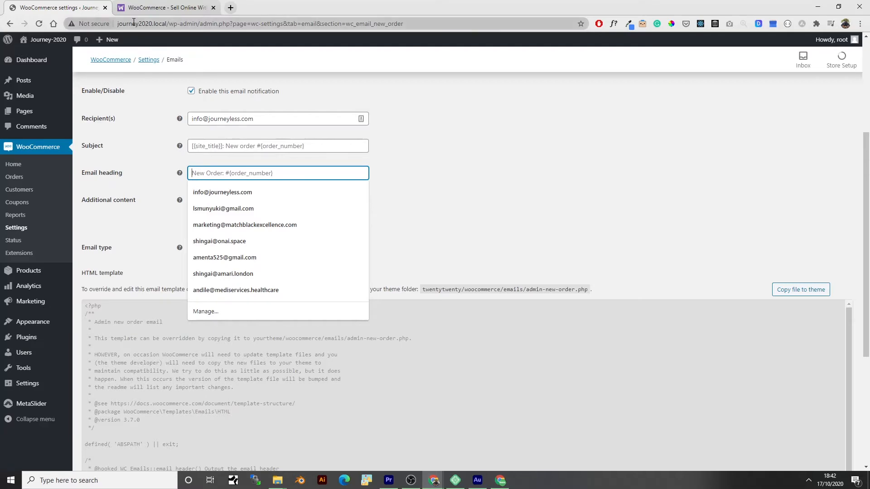
# - Look over the WooCommerce email, MaxMind integration and advanced settings
pyautogui.scroll(4, 142, 141)
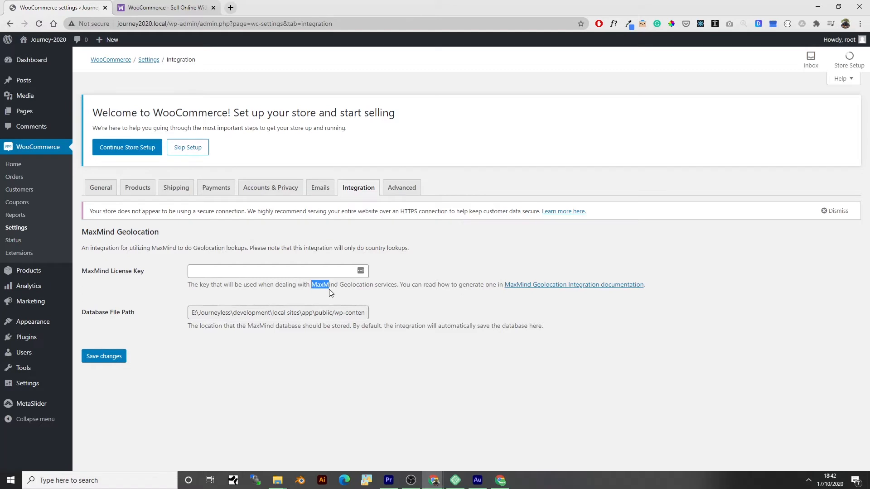
pyautogui.moveTo(330, 288); pyautogui.dragTo(339, 288)
pyautogui.click(403, 190)
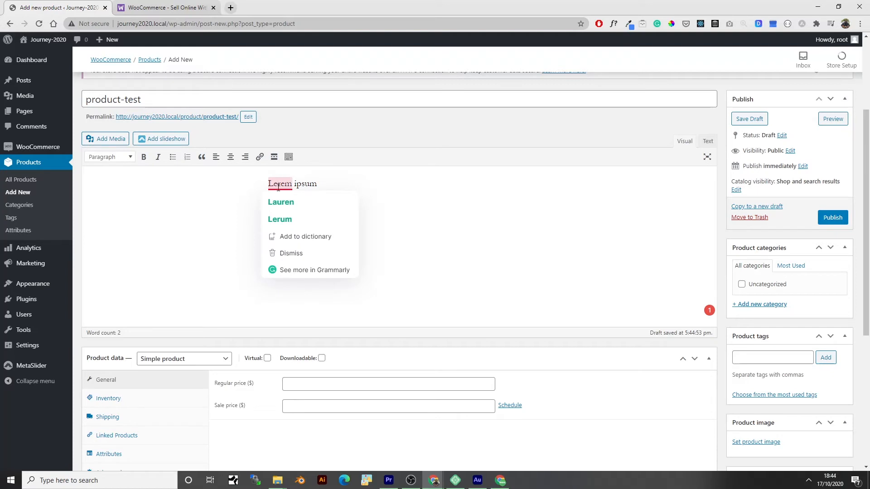
# - Correct the spelling of the product's main description so it reads "Lorem Ipsum"
pyautogui.click(278, 185)
pyautogui.press('BackSpace')
pyautogui.write('orem ipsum')
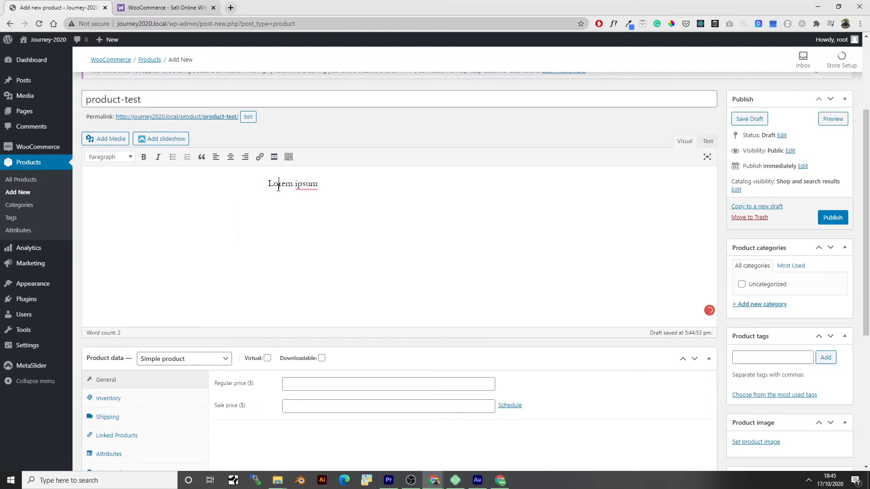
pyautogui.moveTo(313, 185)
pyautogui.click(306, 210)
# - Set the product's regular price to 13.49 and leave the sale price empty
pyautogui.scroll(-2, 274, 259)
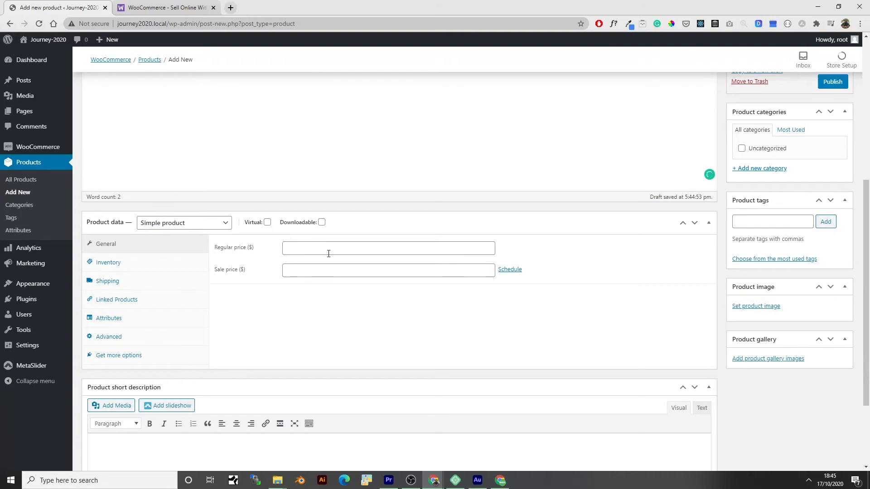
pyautogui.click(381, 251)
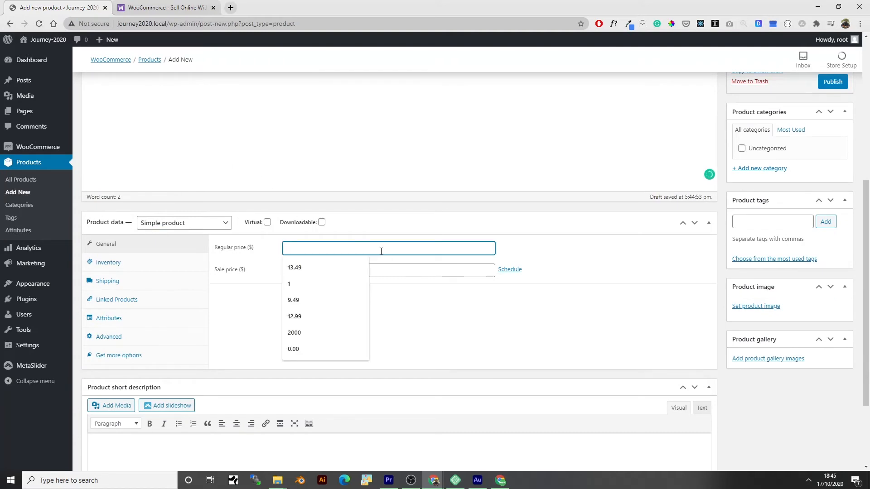
pyautogui.click(313, 269)
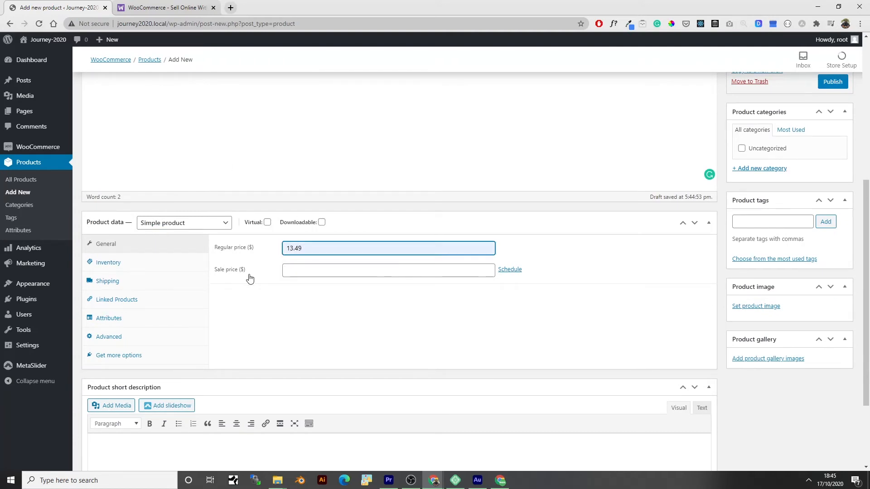
pyautogui.click(339, 272)
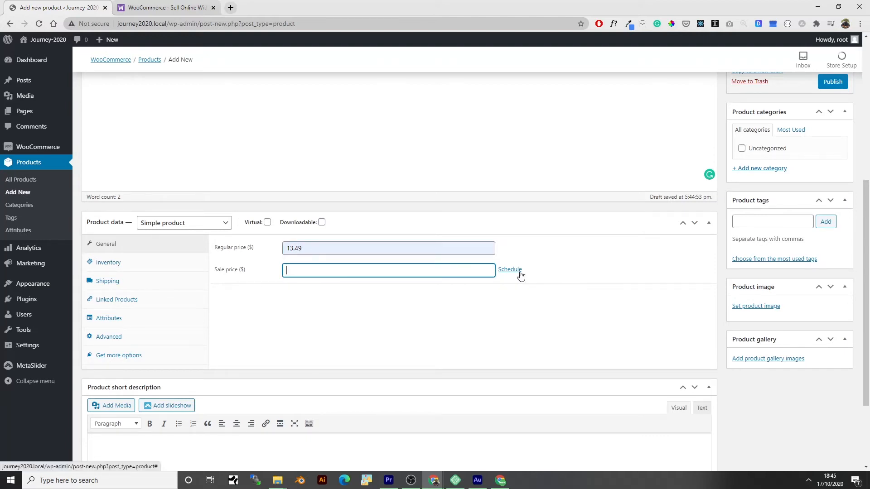
# - Set the photo of the curved metallic building against blue sky as the product image
pyautogui.click(752, 308)
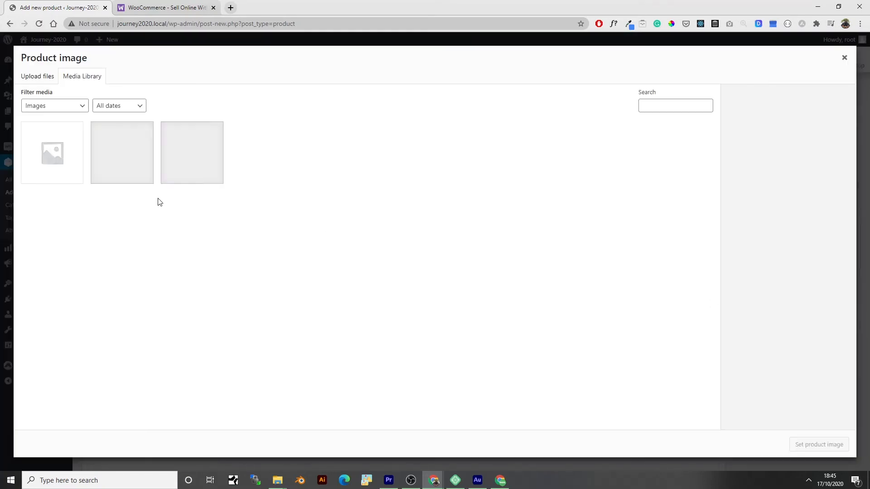
pyautogui.click(178, 171)
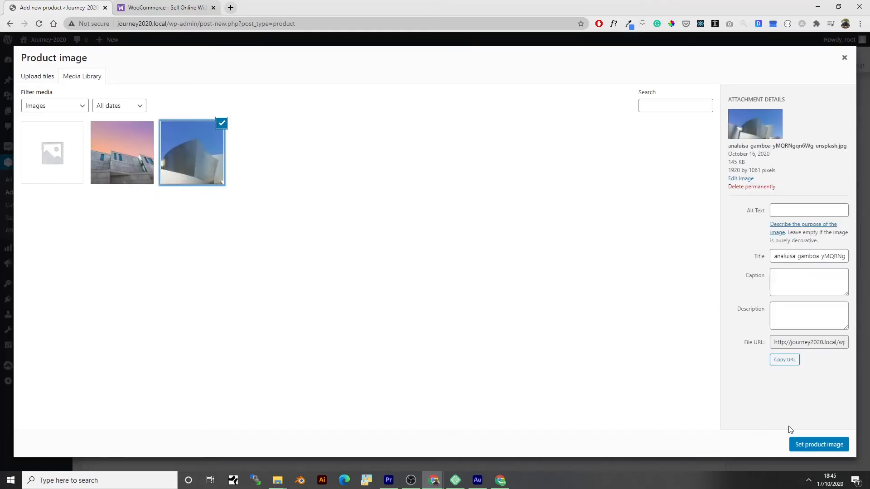
pyautogui.click(801, 442)
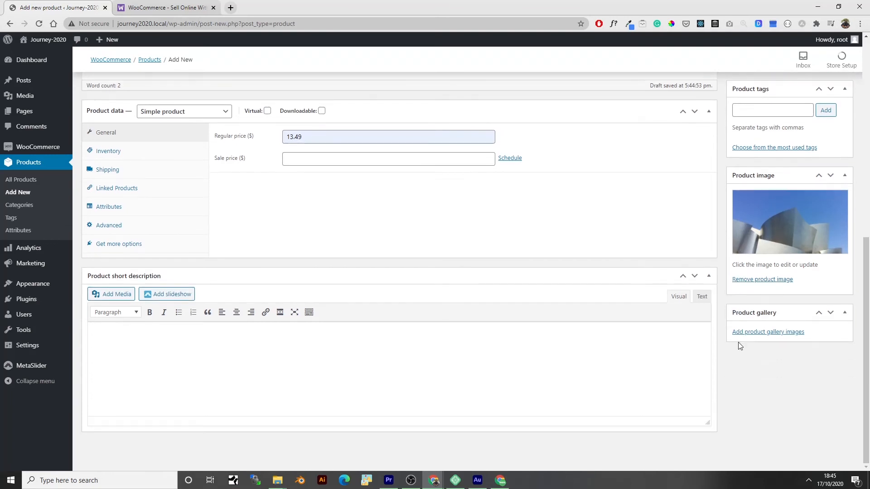
# - Add both building photos from the media library to the product gallery
pyautogui.click(747, 334)
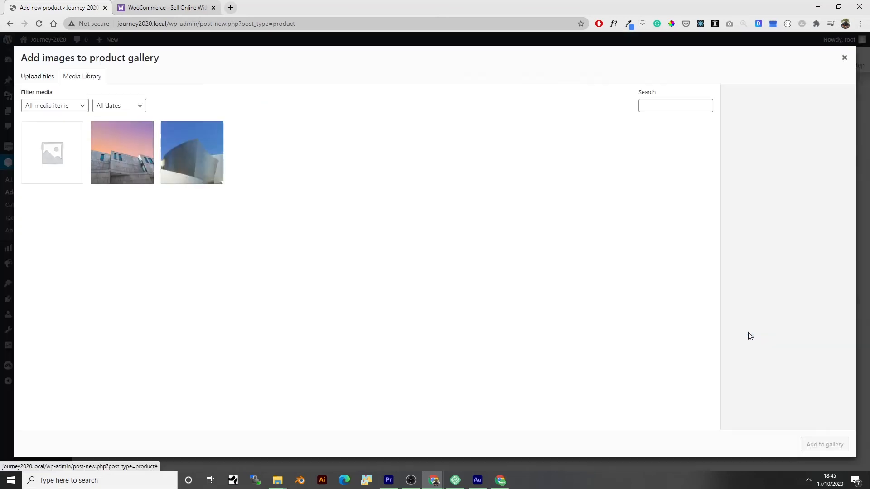
pyautogui.click(105, 169)
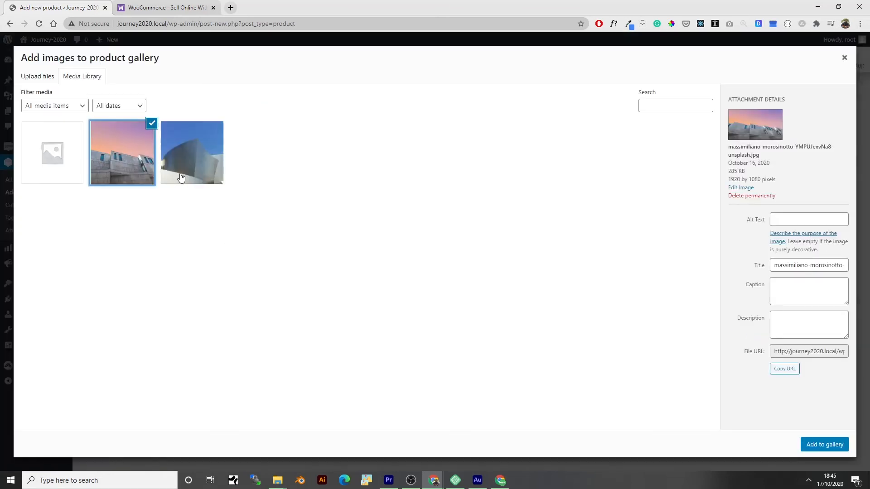
pyautogui.click(206, 174)
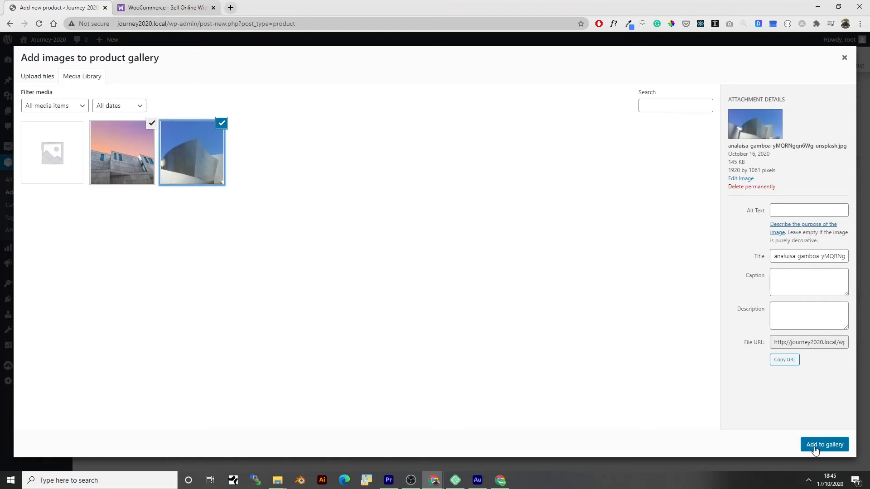
pyautogui.click(838, 444)
# - Enter "This is our description" as the product short description
pyautogui.click(143, 358)
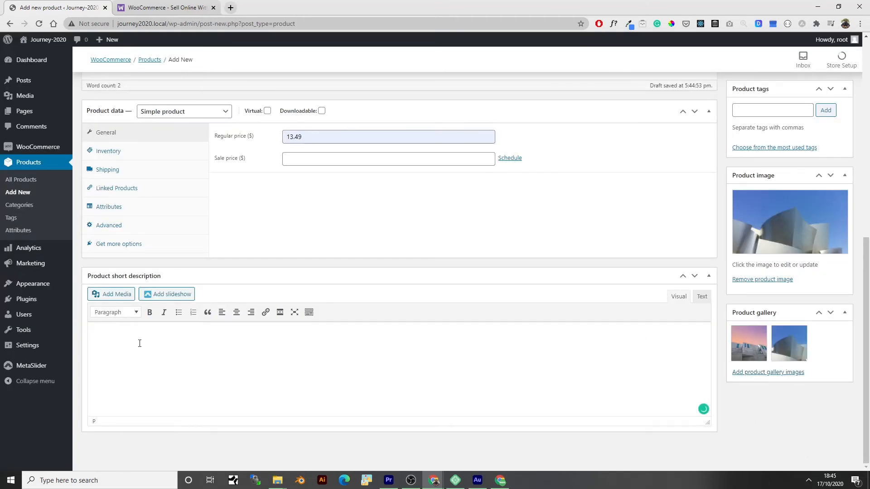
pyautogui.write('This')
pyautogui.write(' is ou')
pyautogui.write('r descriptio')
pyautogui.write('n')
pyautogui.moveTo(98, 336)
pyautogui.click(102, 358)
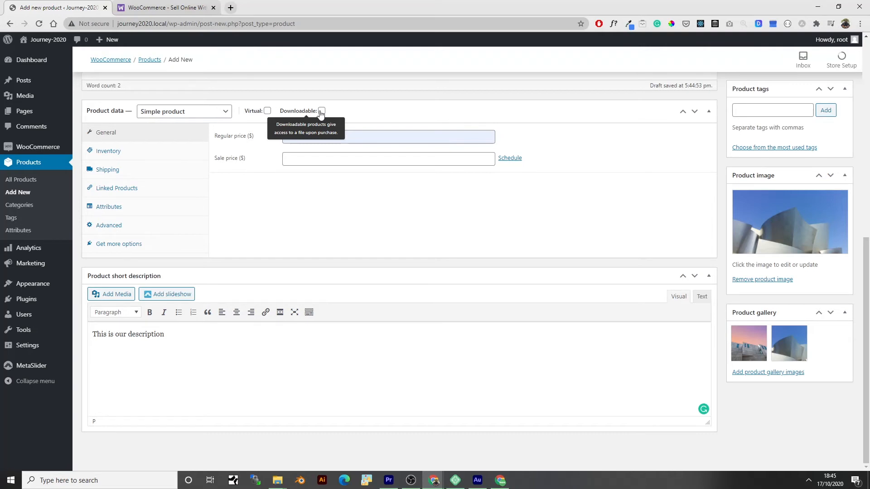
# - Review the available product types and the downloadable option, keeping Simple product and collapsing the product data section
pyautogui.click(201, 113)
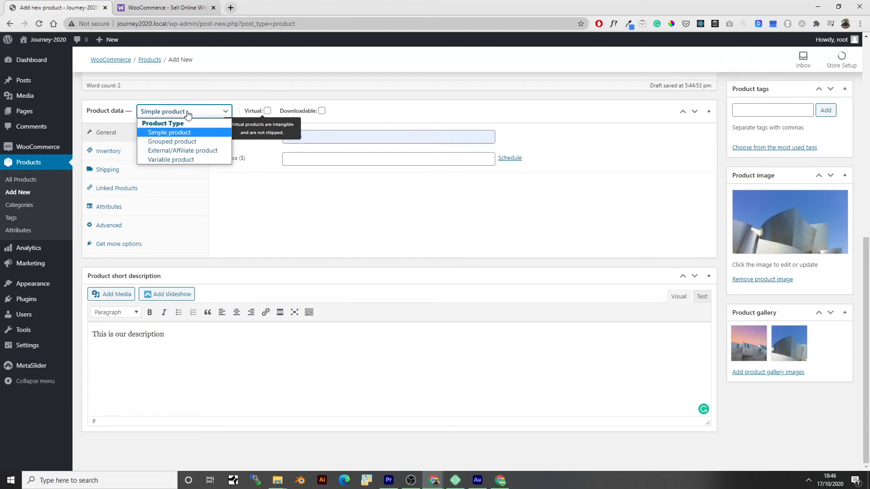
pyautogui.click(357, 104)
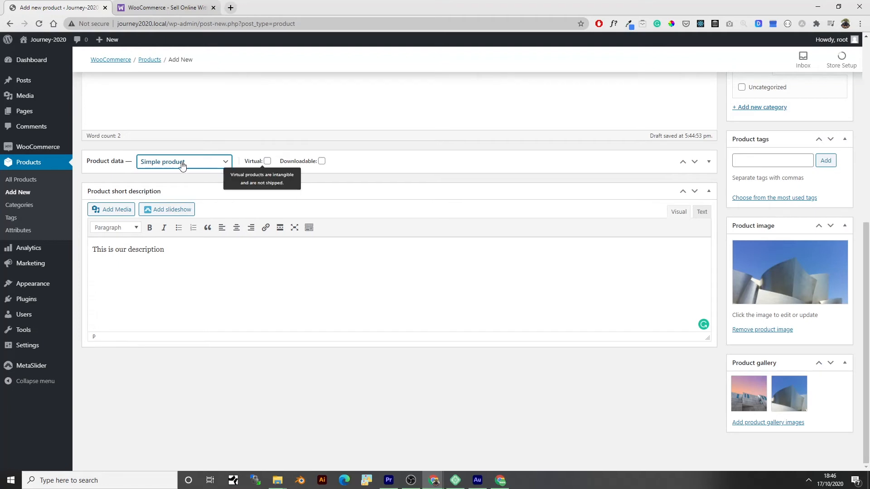
pyautogui.click(322, 162)
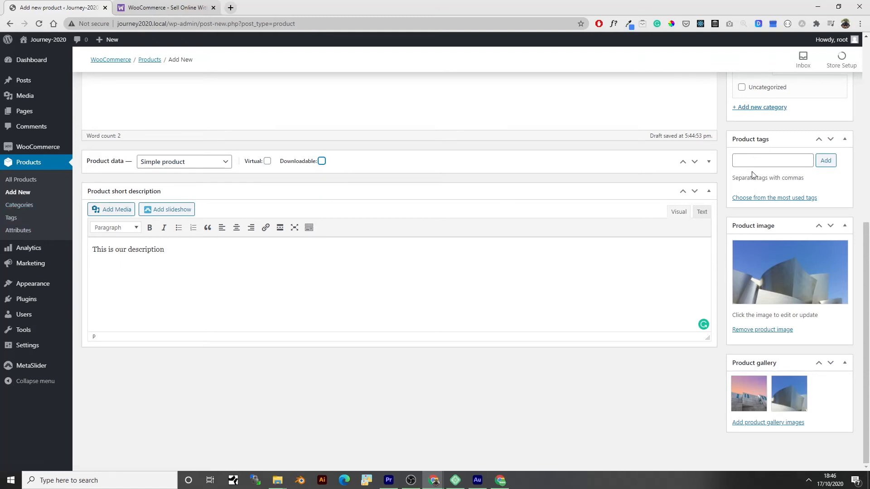
# - Mark the product as downloadable and add a new product category named Painting
pyautogui.scroll(3, 782, 172)
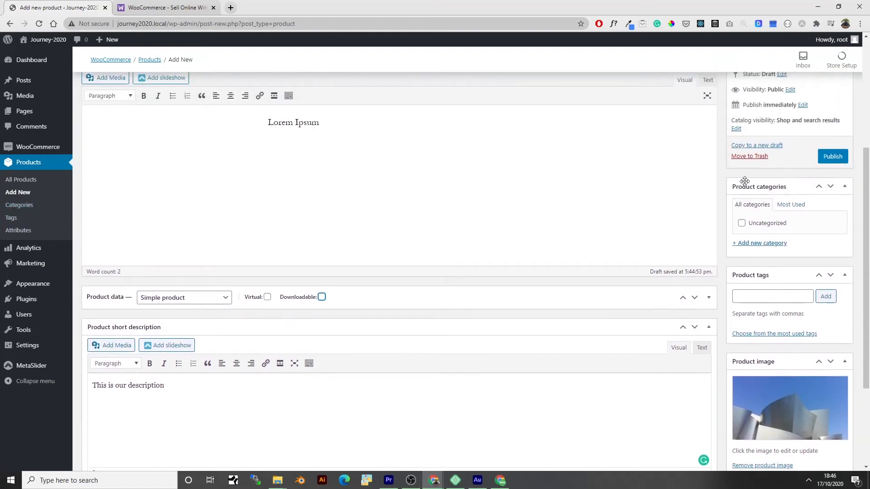
pyautogui.click(763, 243)
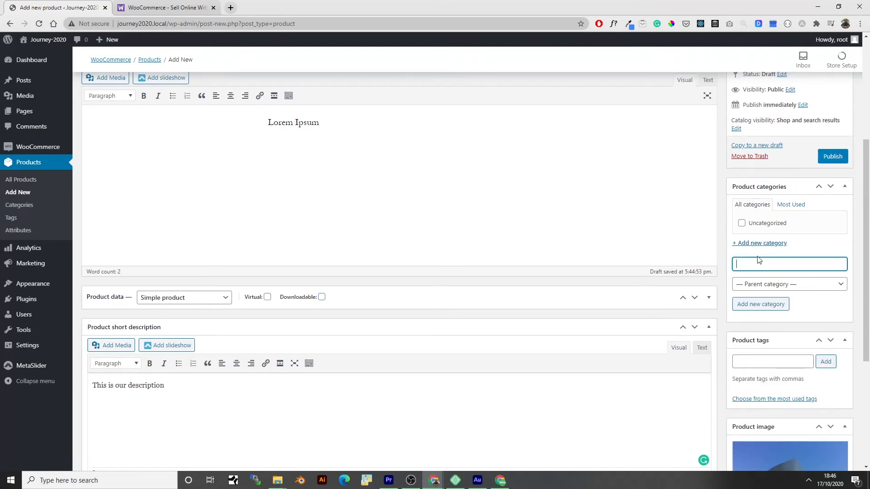
pyautogui.click(322, 297)
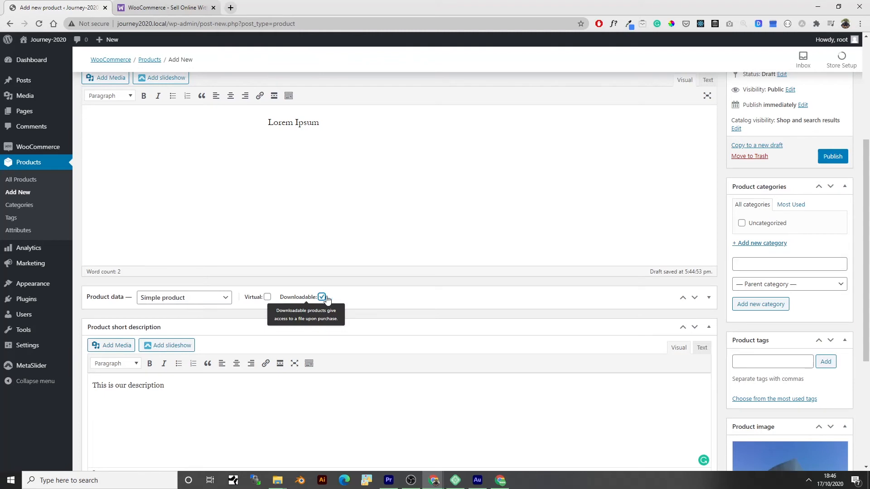
pyautogui.click(775, 266)
pyautogui.write('Pint')
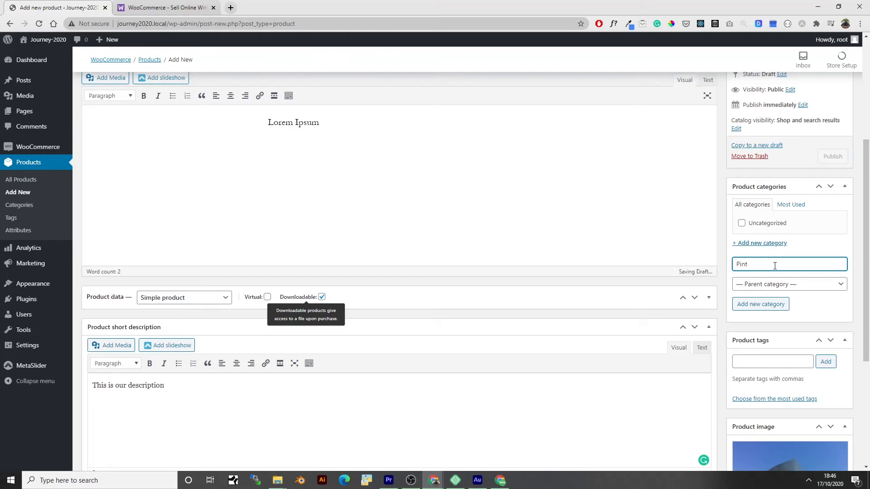
pyautogui.write('sinng')
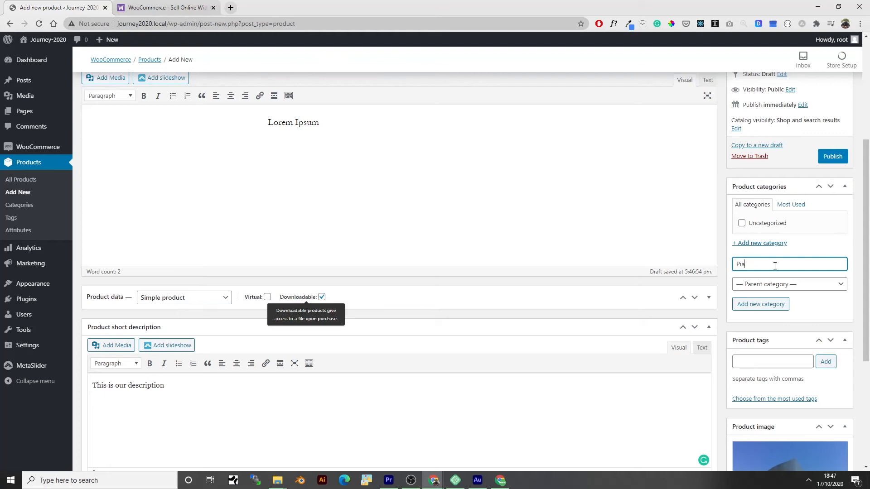
pyautogui.write('nting')
pyautogui.click(760, 304)
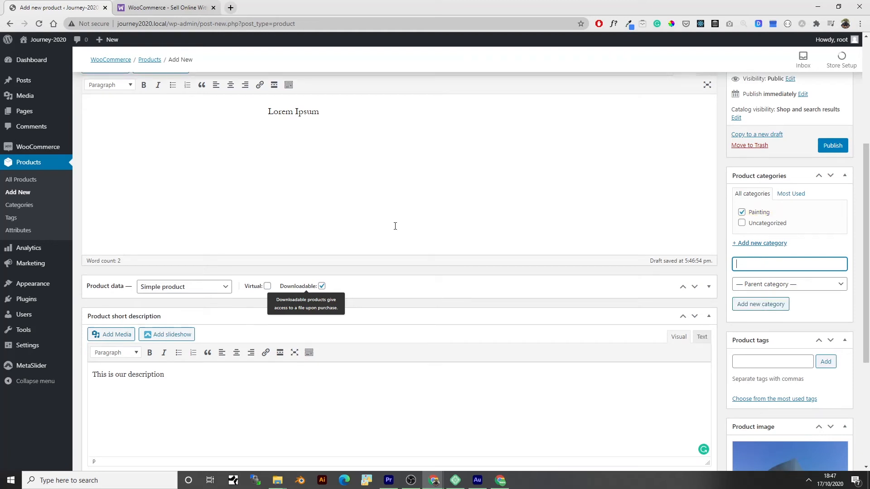
# - Add a product category named canvas and unassign the Painting category from the product
pyautogui.click(741, 213)
pyautogui.click(754, 269)
pyautogui.write('canvas')
pyautogui.click(771, 304)
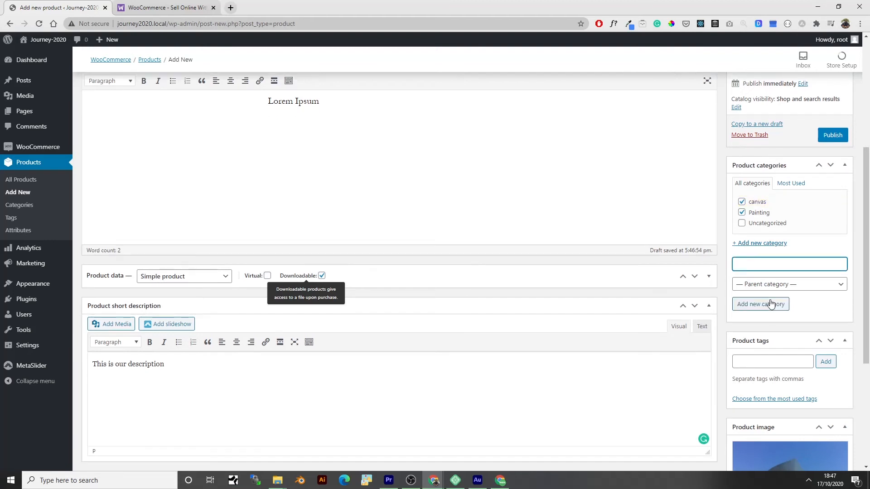
pyautogui.click(742, 213)
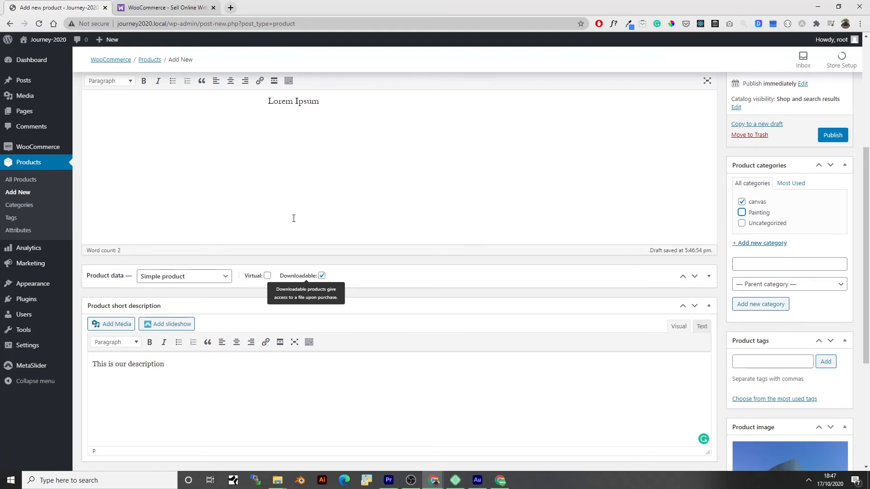
# - Preview the product page as it will appear in the store
pyautogui.scroll(-3, 293, 218)
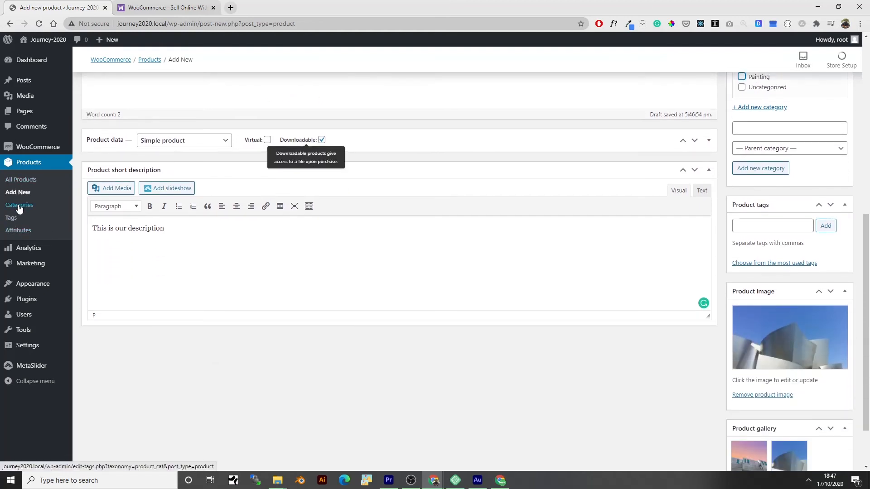
pyautogui.moveTo(866, 274); pyautogui.dragTo(867, 153)
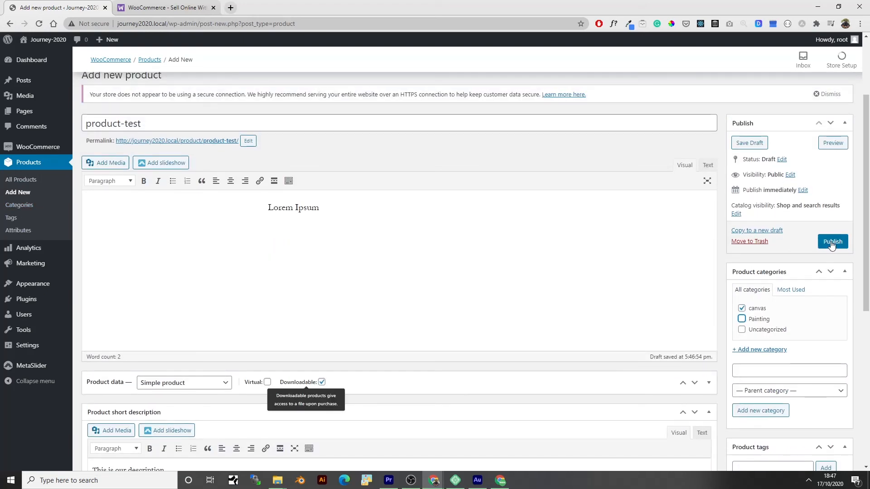
pyautogui.click(840, 145)
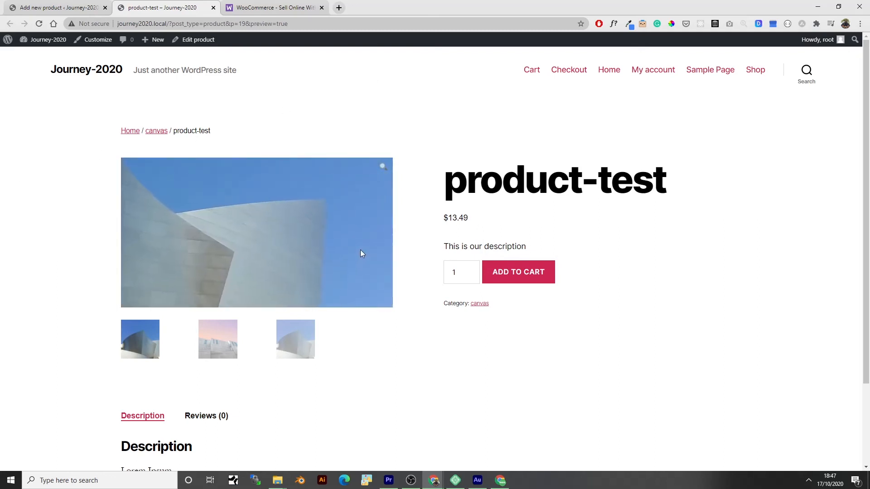
# - Return to the product editor and activate the name field for another new category
pyautogui.click(80, 6)
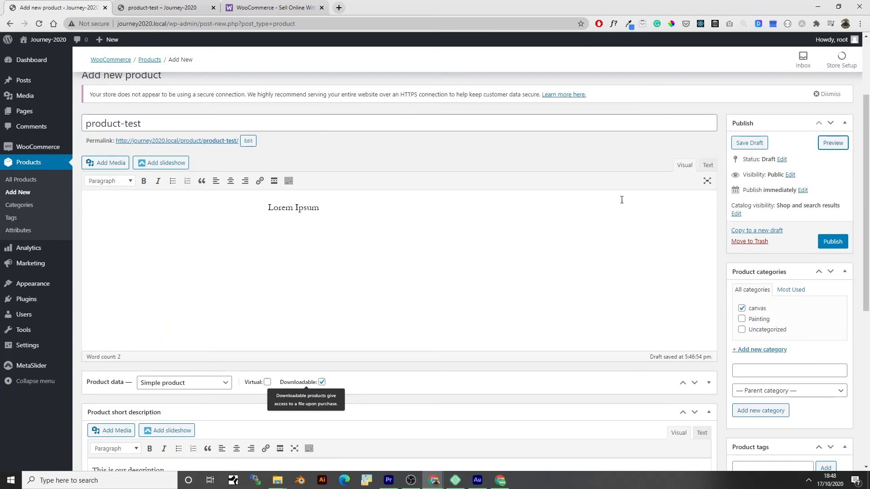
pyautogui.click(758, 372)
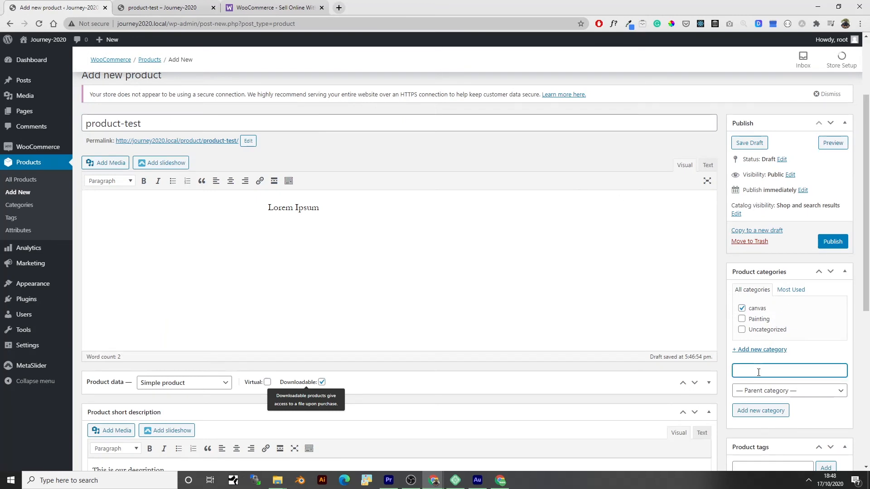